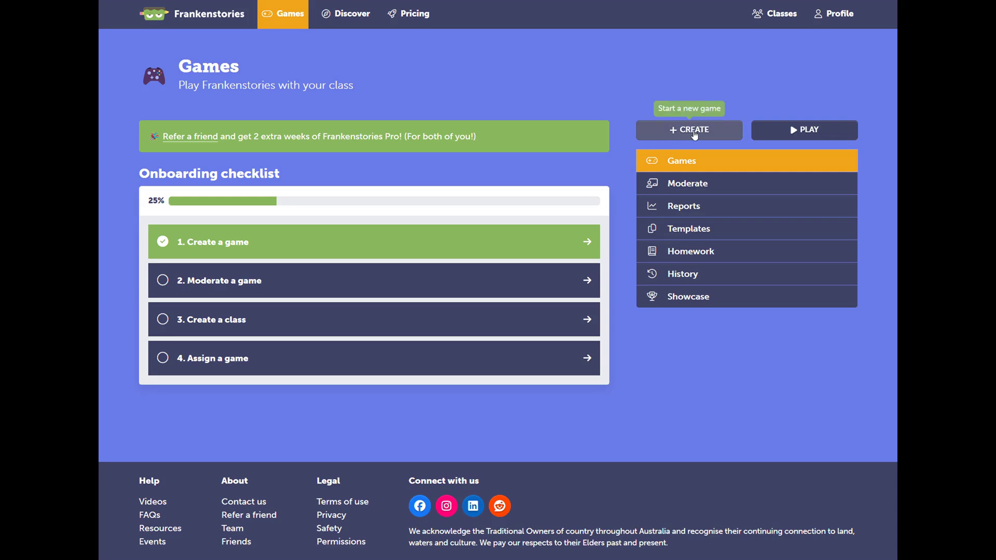
- Create a new game from scratch, reaching settings with 4 rounds and the 'Write like they are your hero' prompt
click(709, 133)
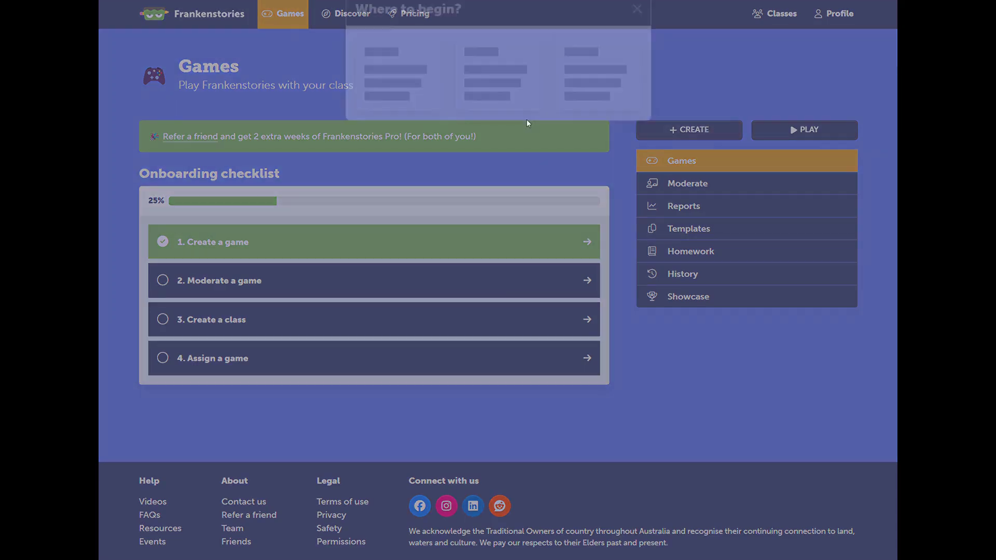
click(361, 111)
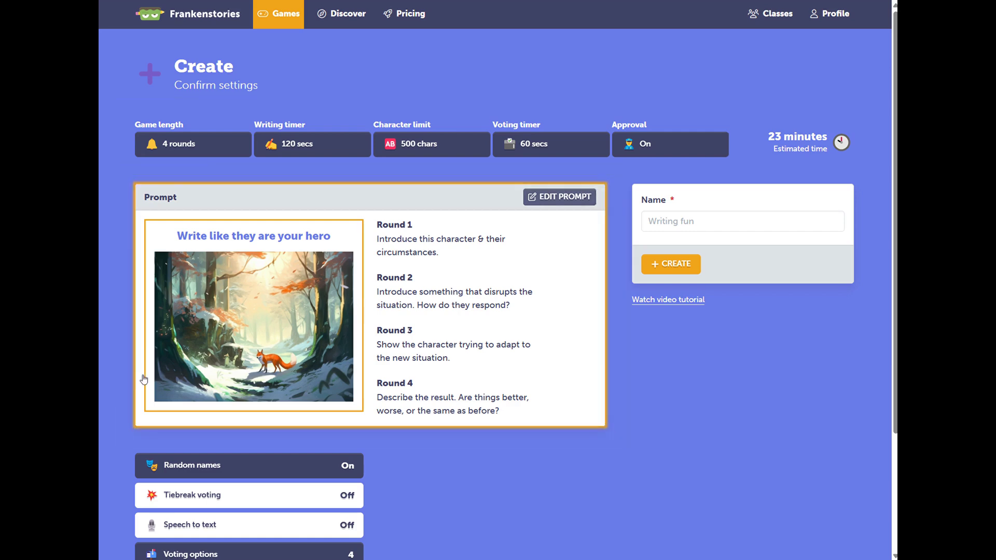
scroll(144, 373, down, 3)
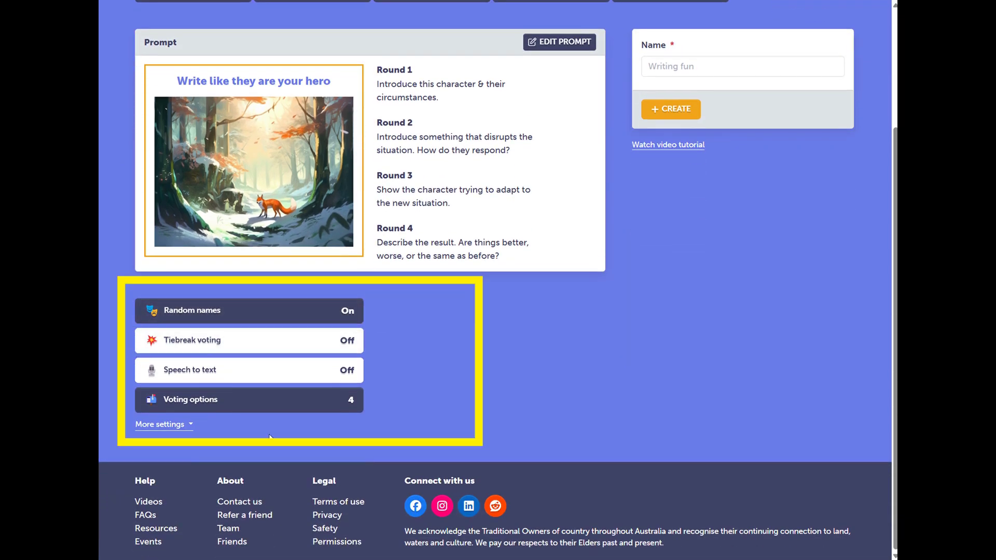
scroll(542, 216, up, 3)
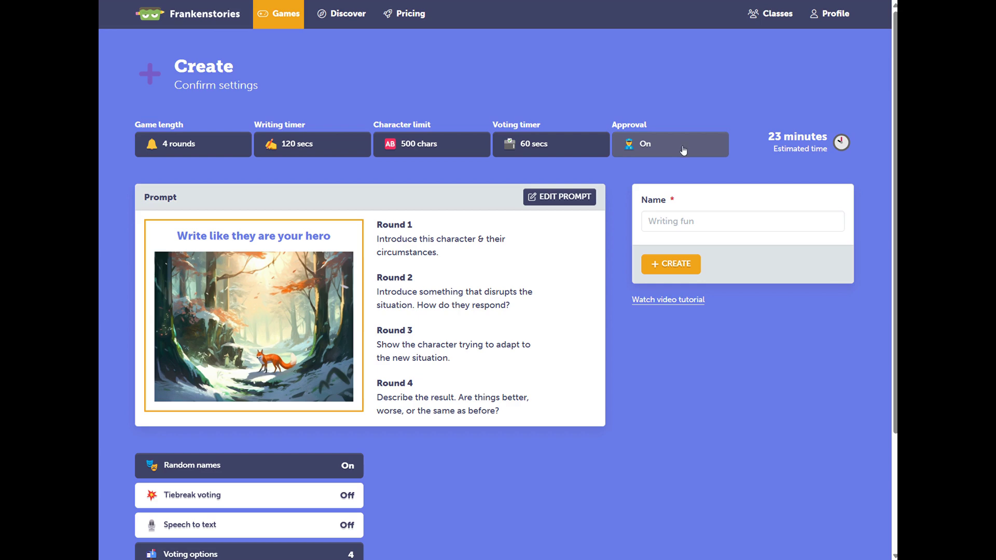
mouse_move(776, 149)
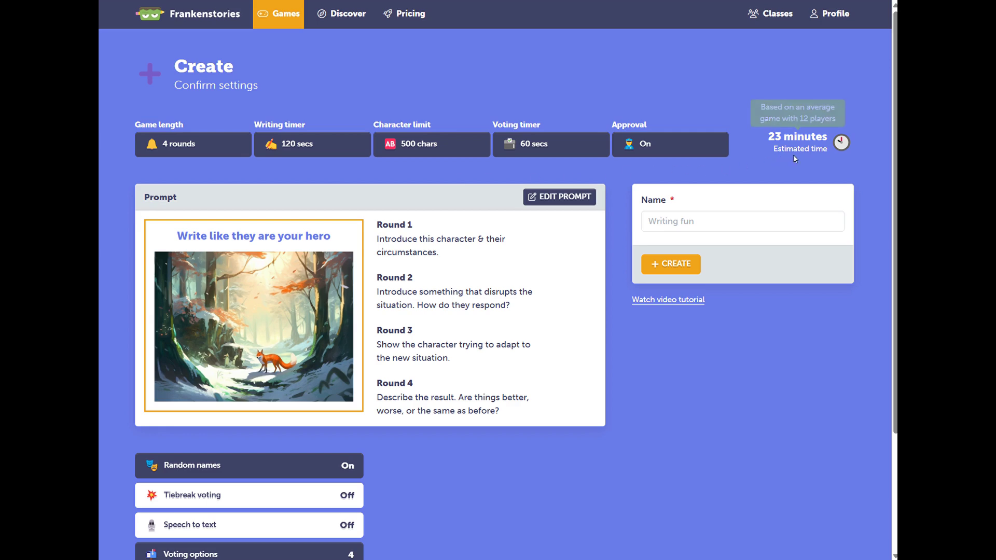
- Roll a random Character (10y+) prompt text, getting 'Write like you are jealous of them'
click(554, 202)
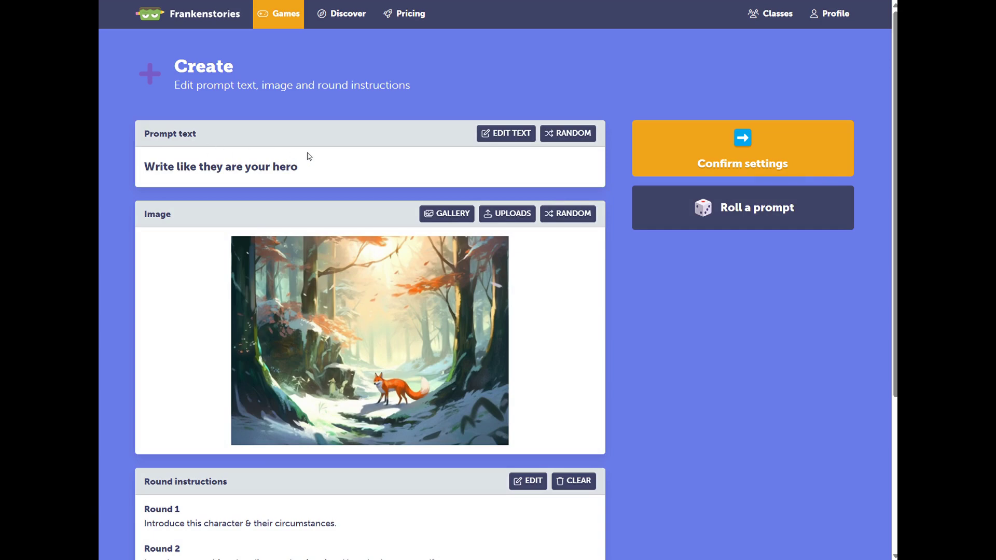
click(510, 134)
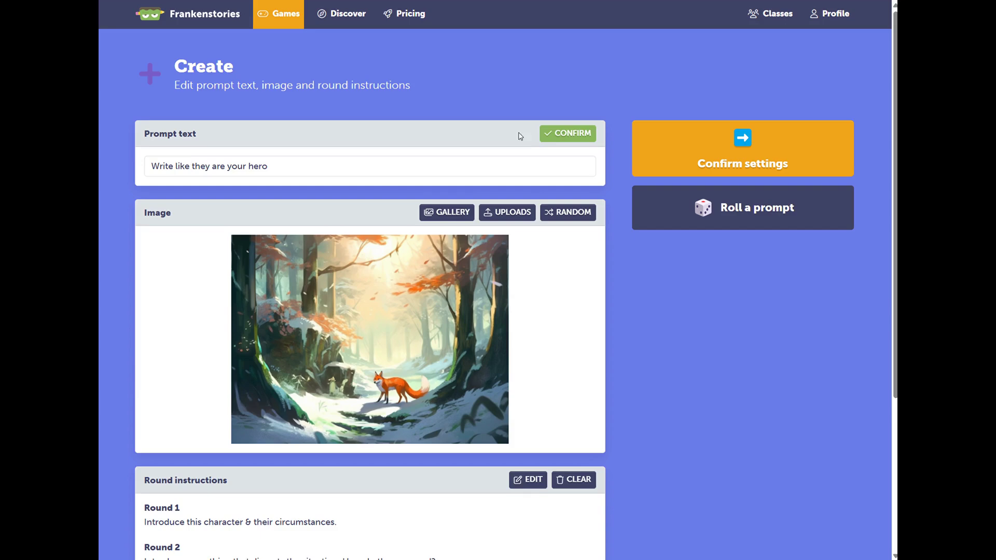
click(551, 133)
click(581, 136)
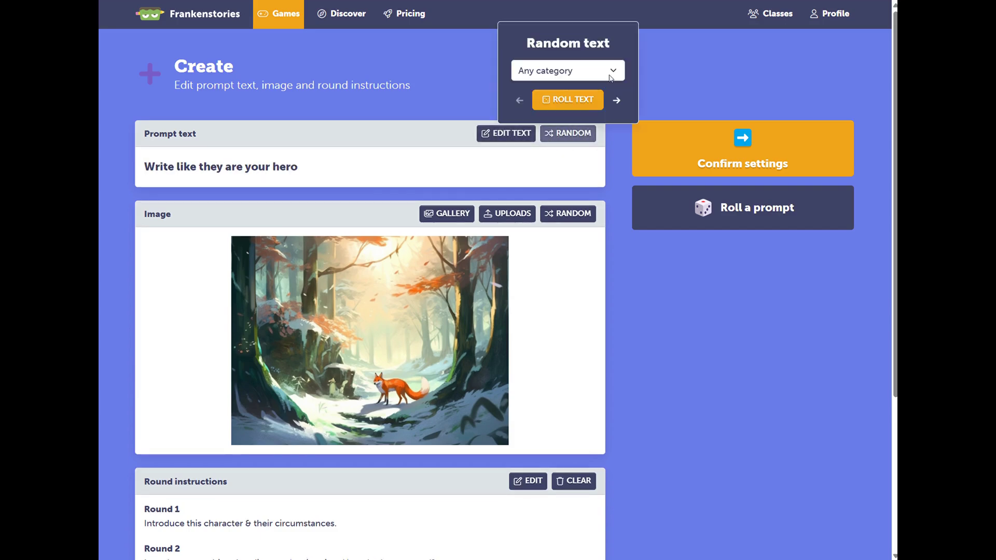
click(612, 73)
click(614, 105)
click(616, 102)
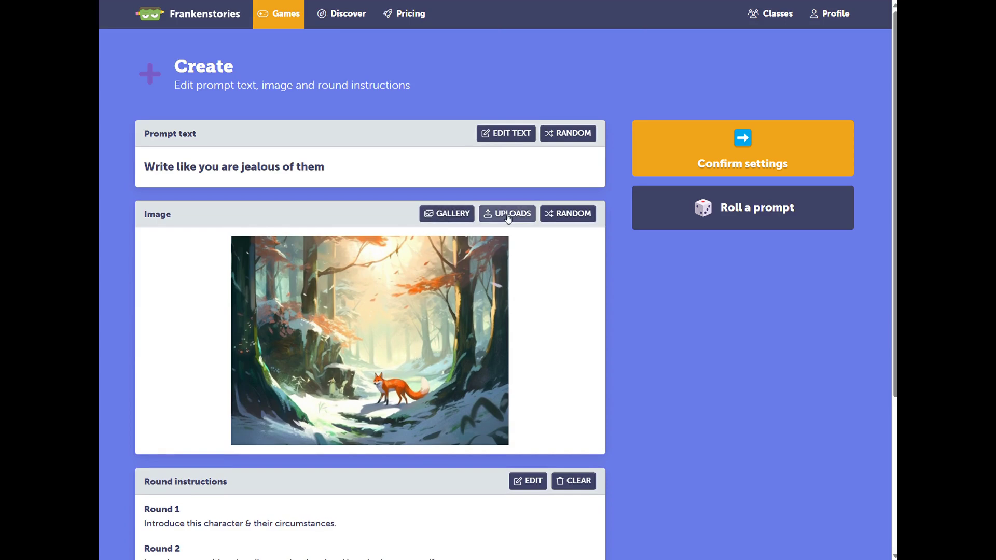
- Roll a random image from the Little Rock Request Line theme
click(568, 218)
click(571, 154)
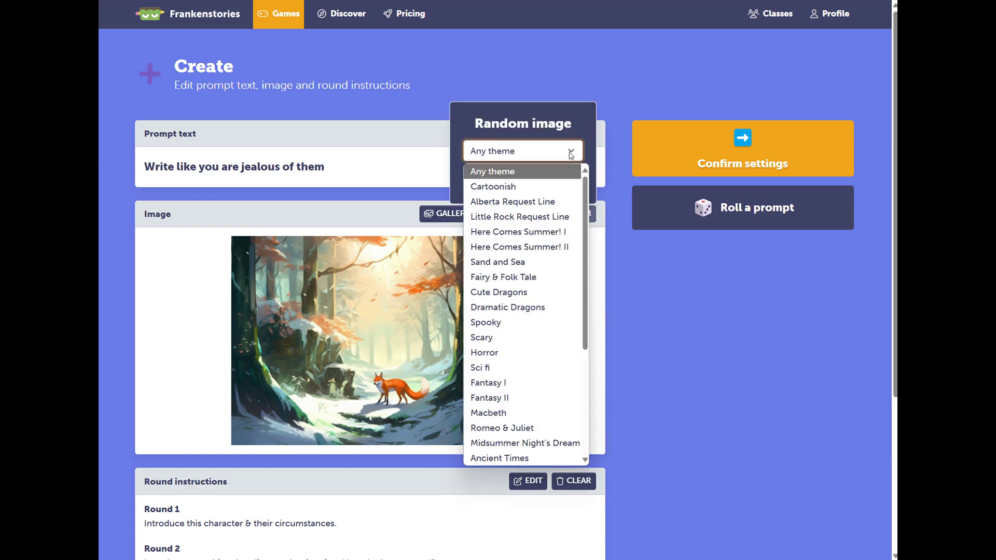
click(524, 217)
click(538, 183)
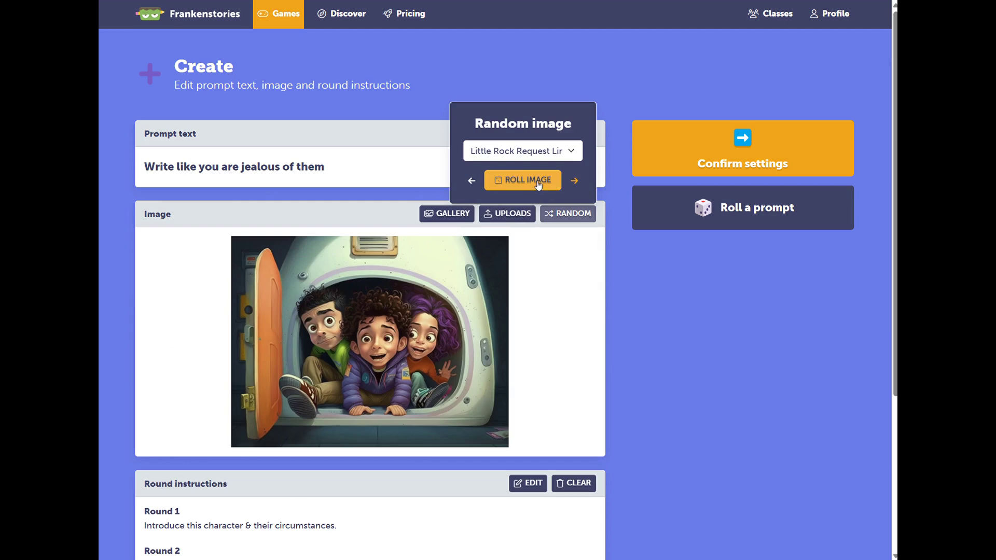
- Star a Here Comes Summer! II (13y+) gallery image, review the three starred images, and return to the prompt
click(453, 213)
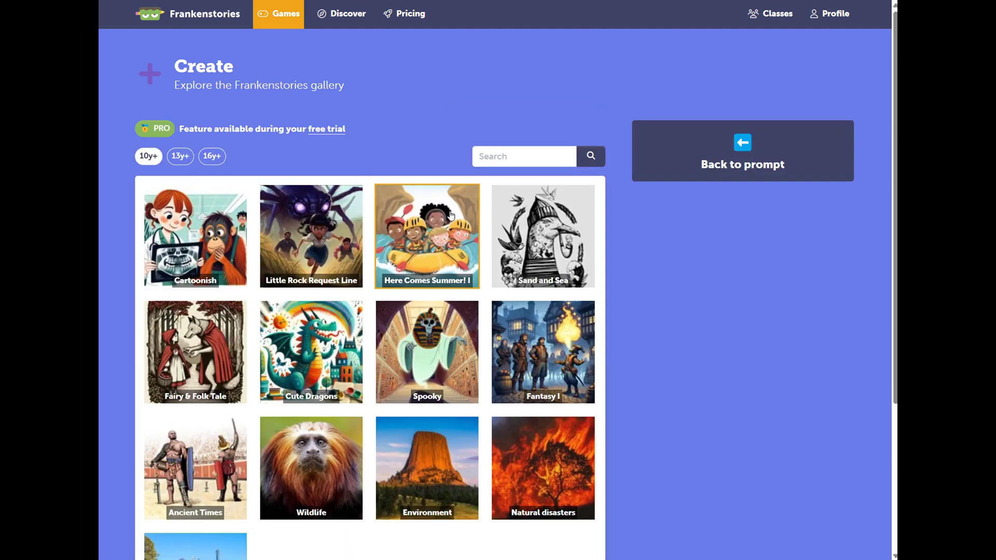
click(179, 156)
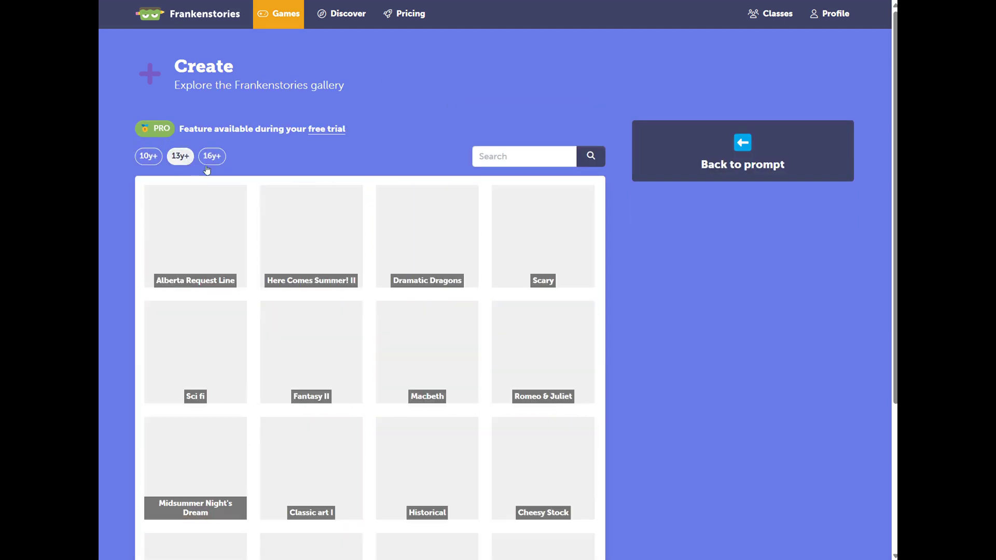
click(301, 242)
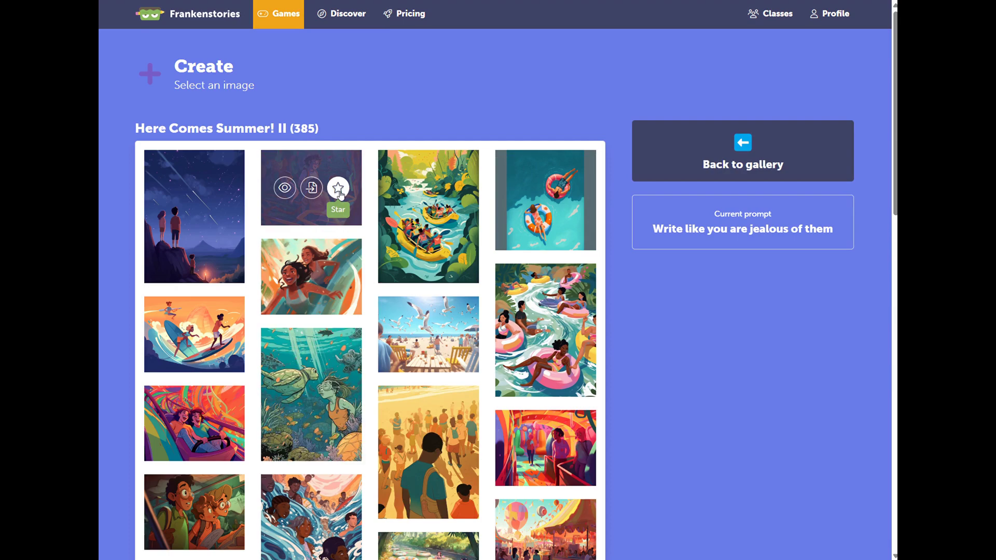
click(340, 195)
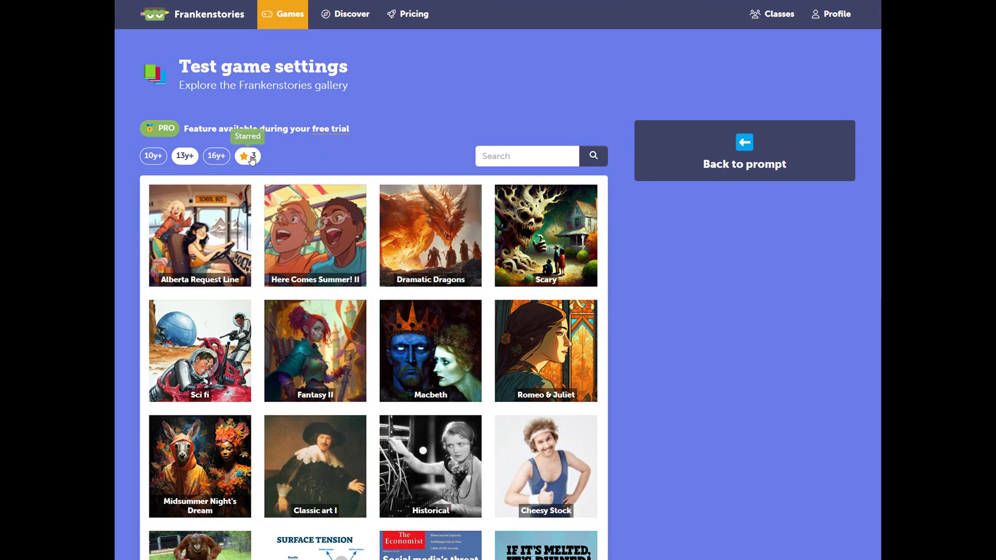
click(252, 157)
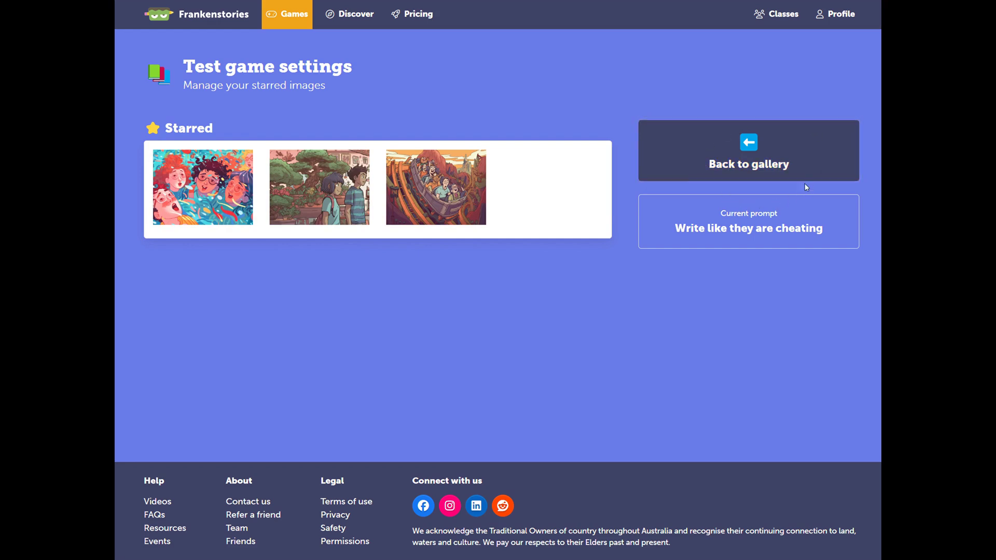
click(802, 162)
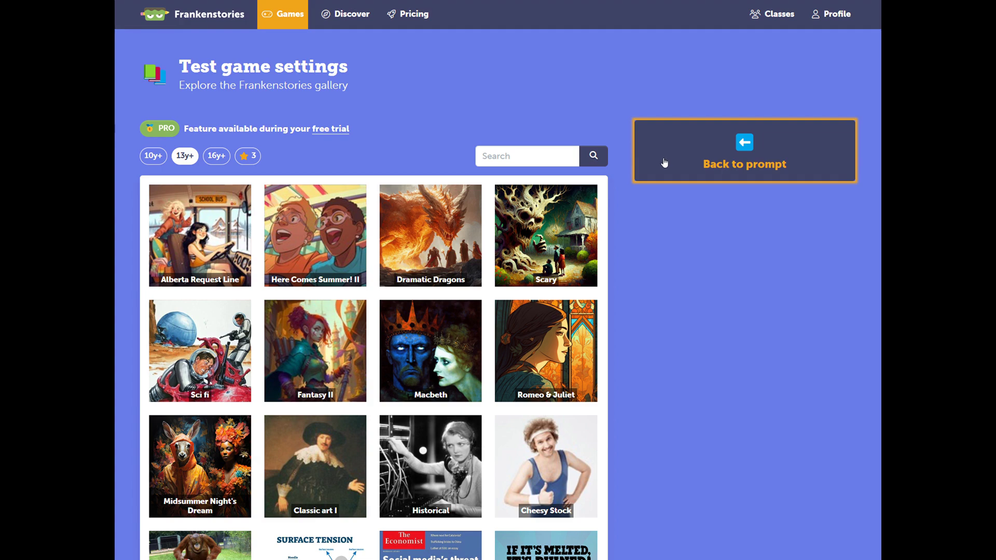
click(664, 163)
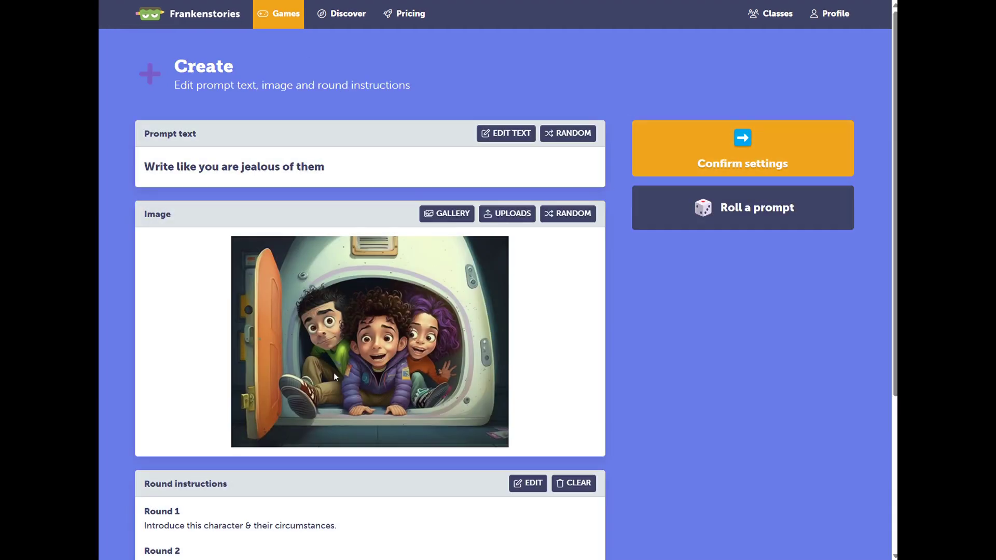
- Close the round instructions editor and reroll twice to get 'Write like they are cheating' with the underwater pirate image
scroll(334, 372, down, 3)
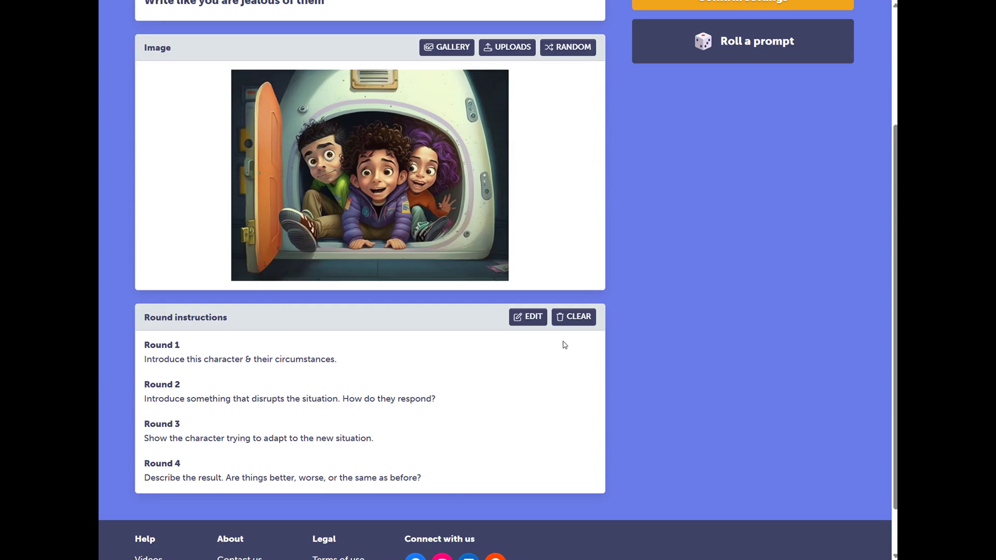
click(535, 317)
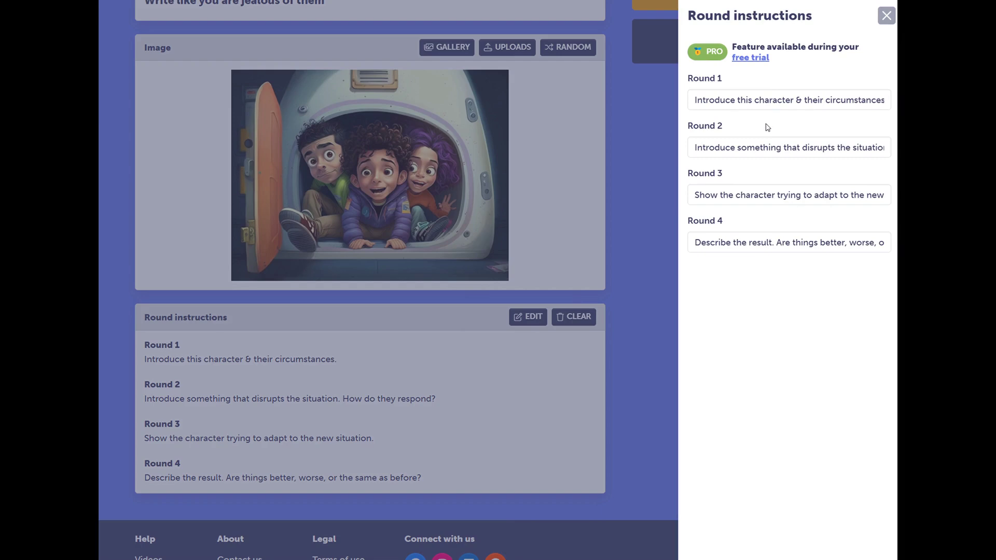
click(887, 16)
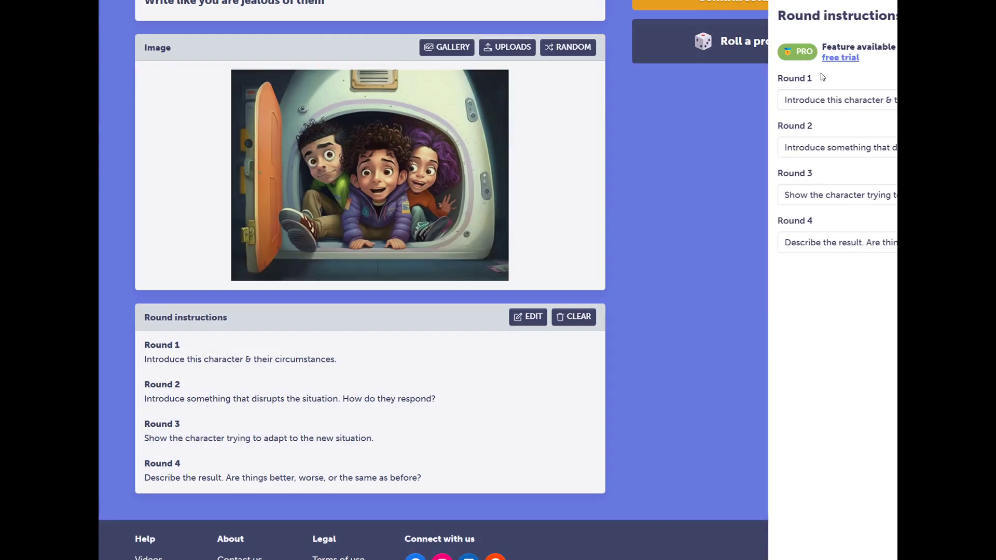
scroll(736, 157, up, 3)
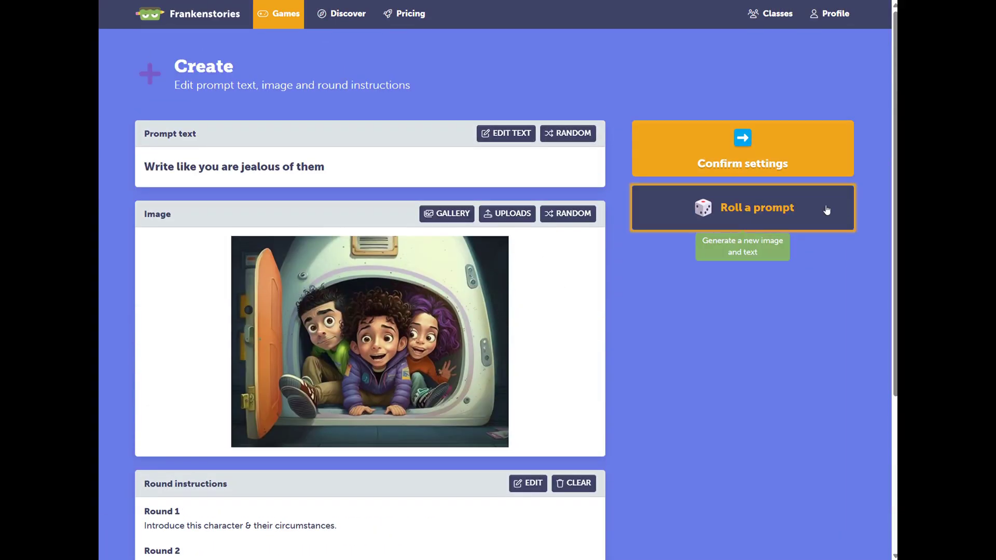
click(827, 208)
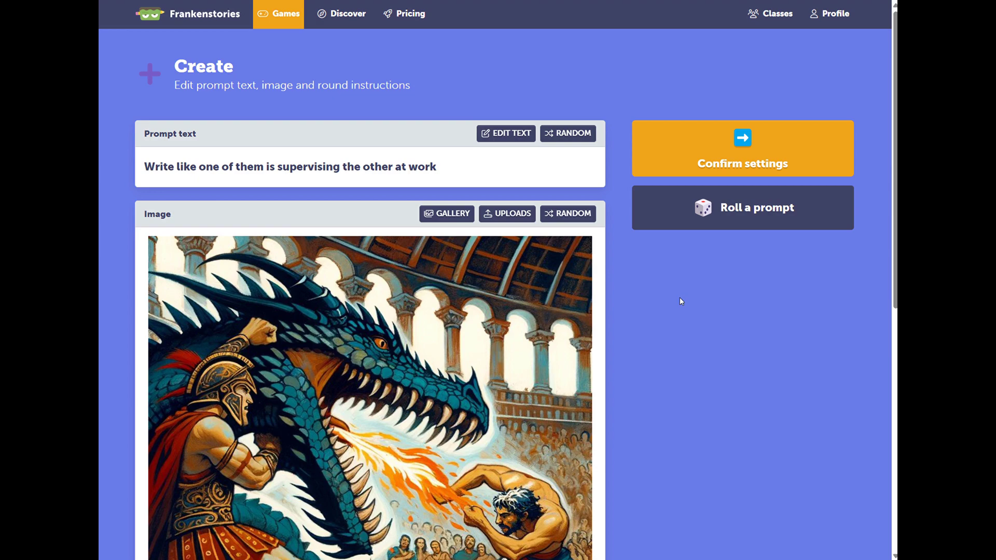
click(771, 205)
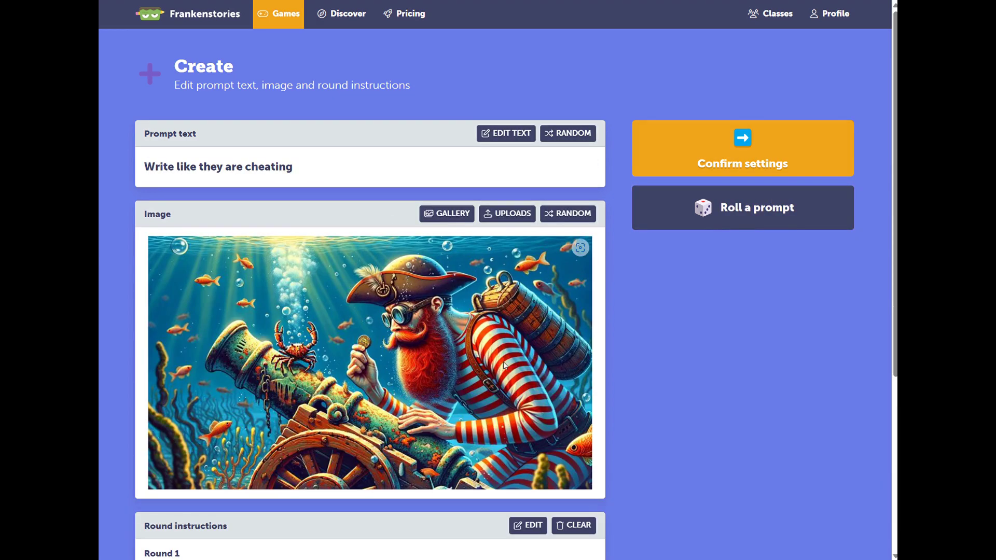
- Confirm the pirate prompt, expand More settings, and check voting options is set to 4
click(711, 158)
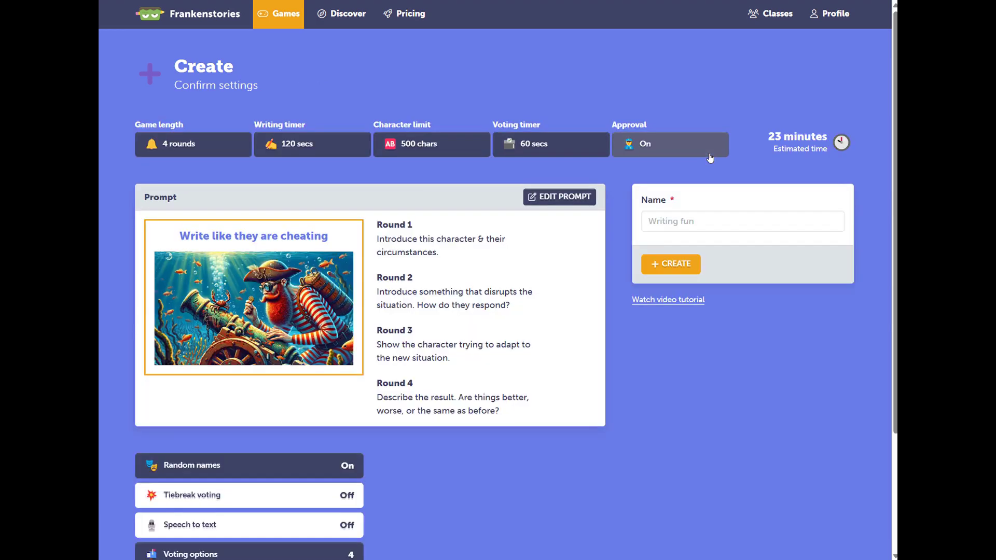
scroll(270, 360, down, 3)
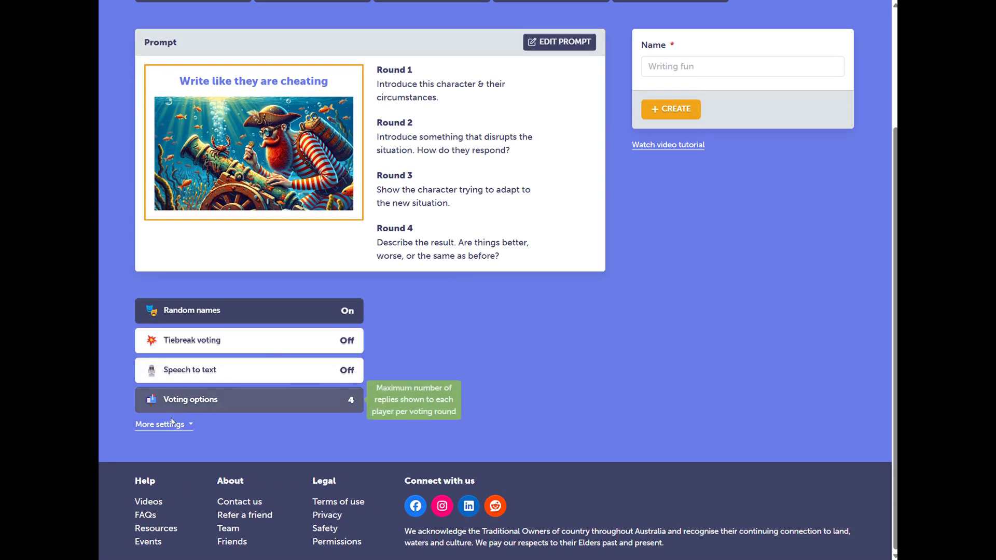
click(165, 425)
scroll(249, 405, down, 3)
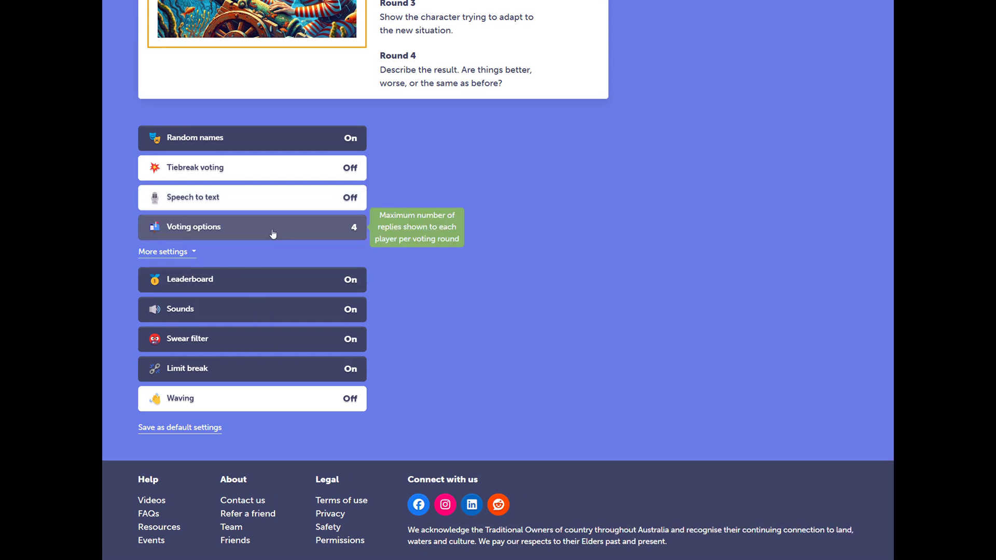
click(273, 233)
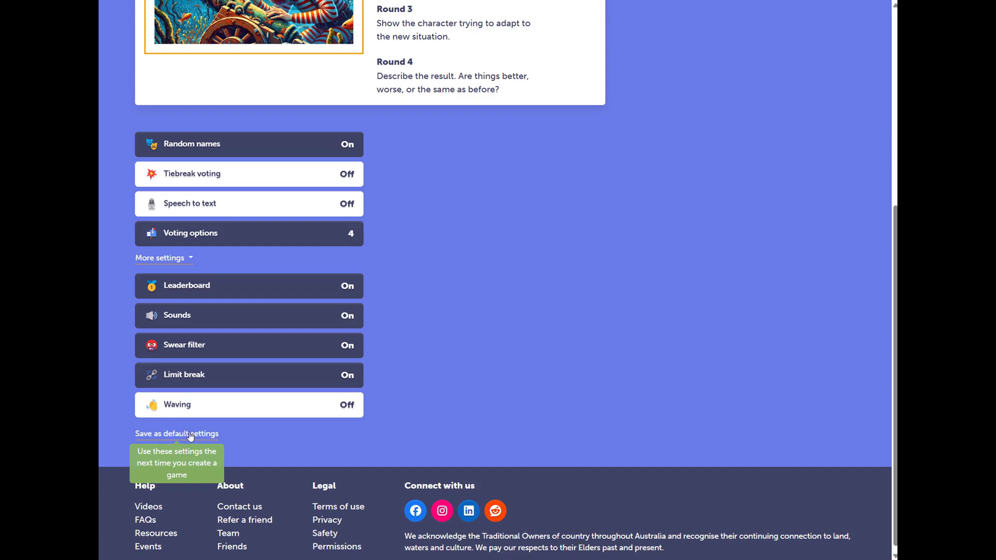
- Name the game 'Test game' and create it
scroll(498, 360, up, 6)
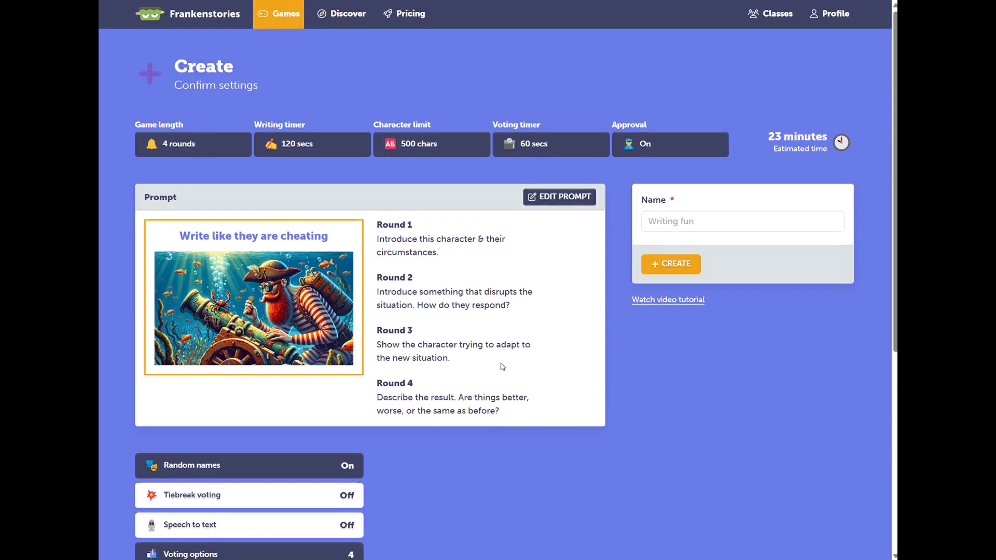
click(706, 221)
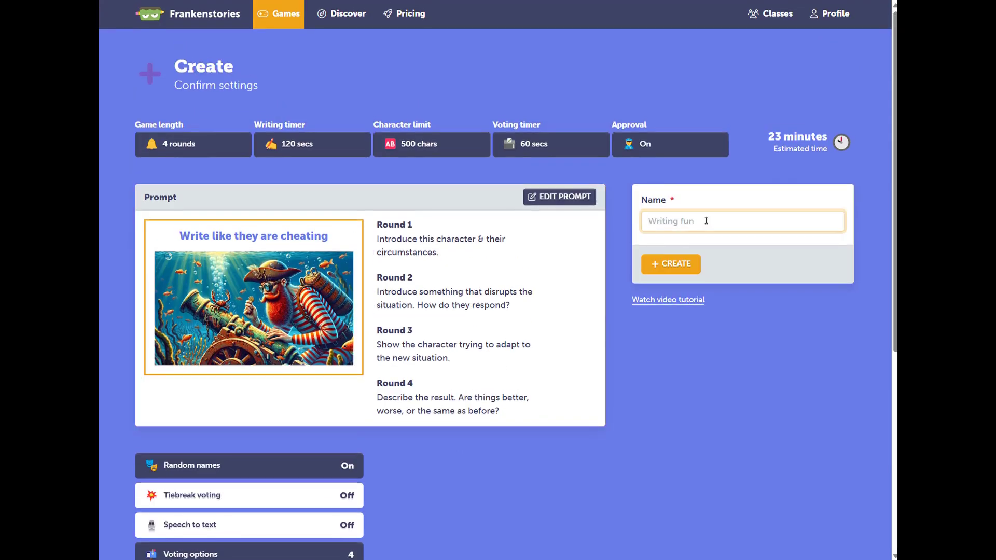
text(Test game)
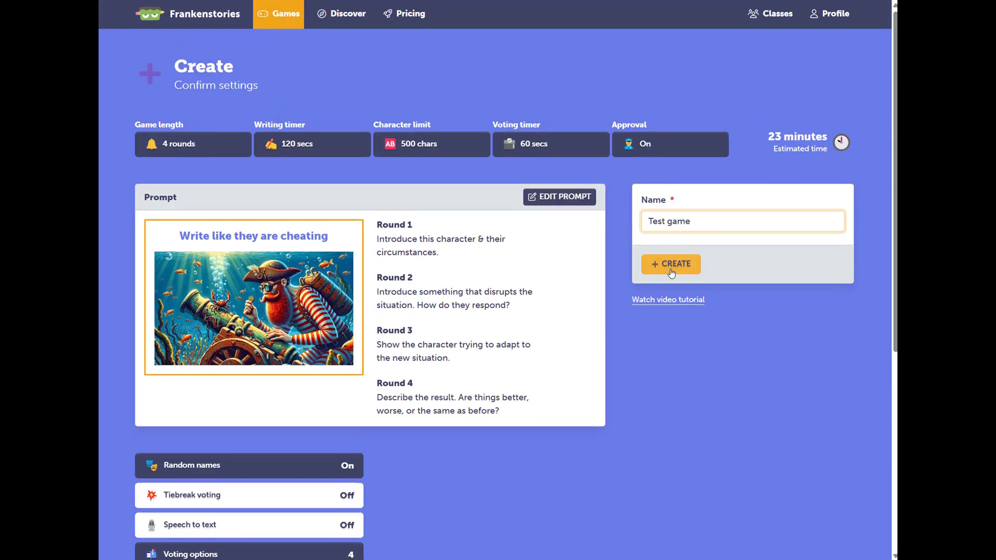
click(671, 273)
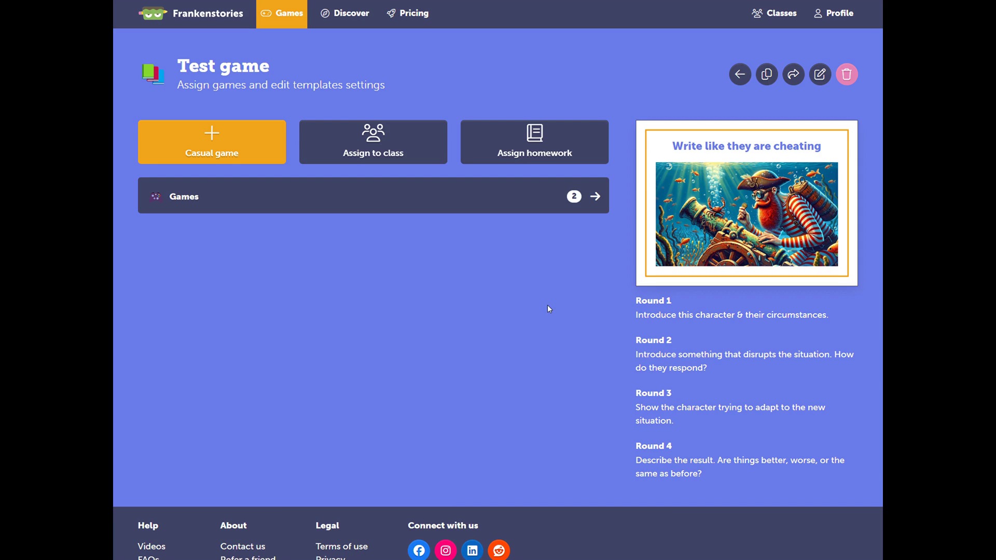
- Start a casual session of Test game, copy its invite code, and switch to the logged-out window
click(236, 154)
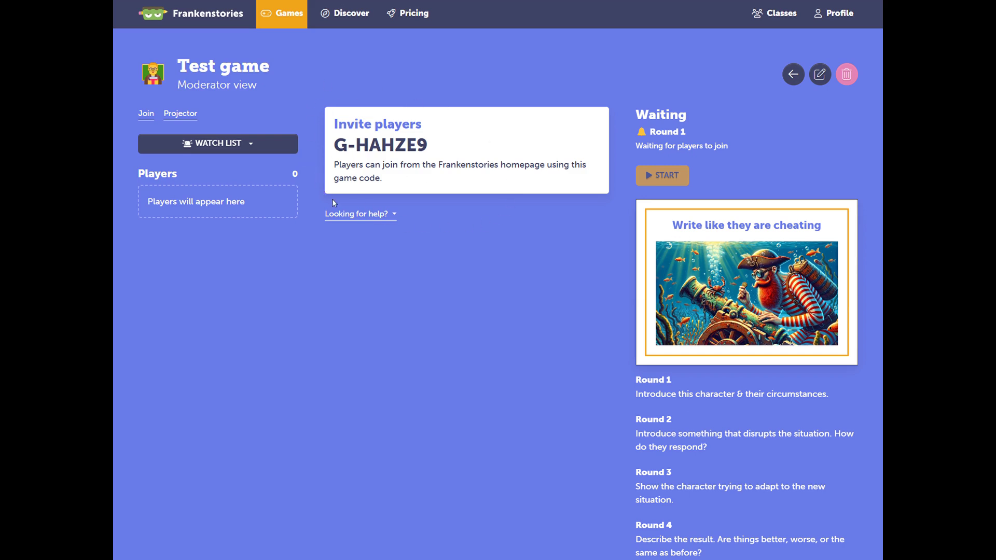
triple_click(430, 149)
click(444, 207)
key(alt+Tab)
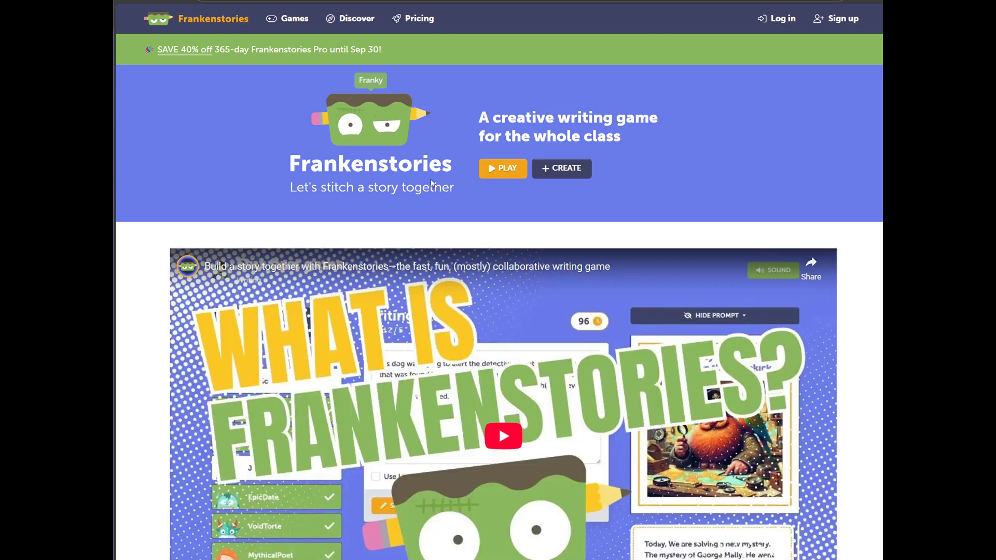
- Join Test game as a student by pasting the game code, then choose the turtle character
click(514, 175)
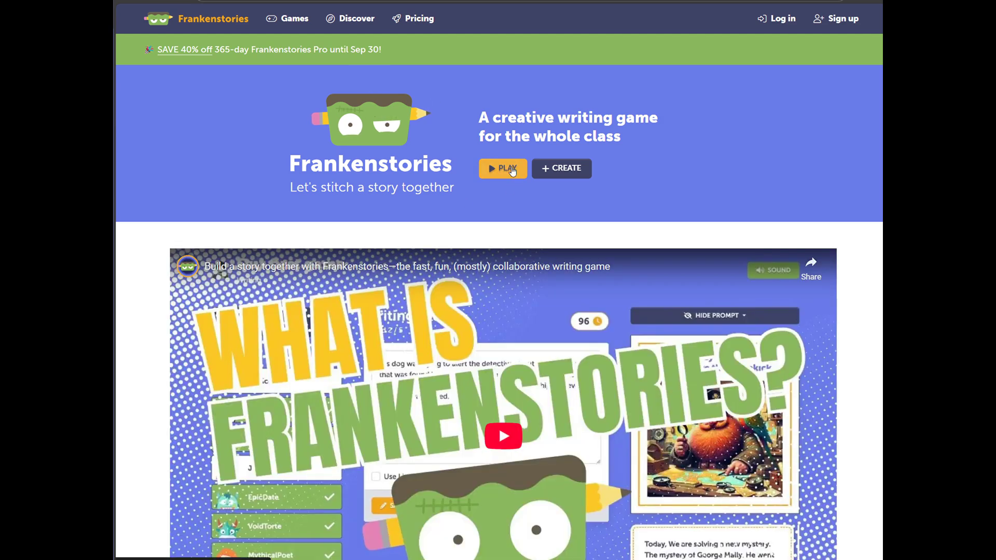
text(HAHZE9)
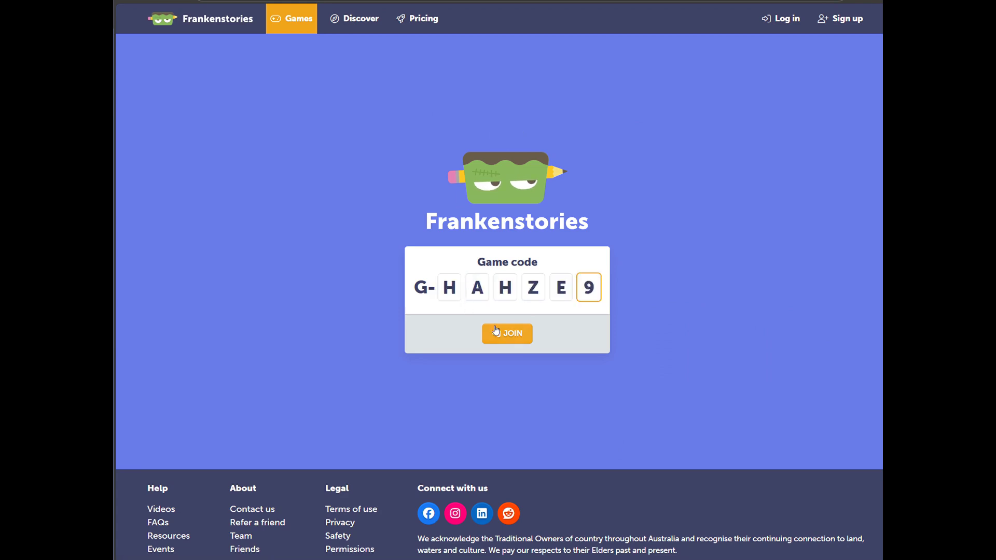
click(497, 332)
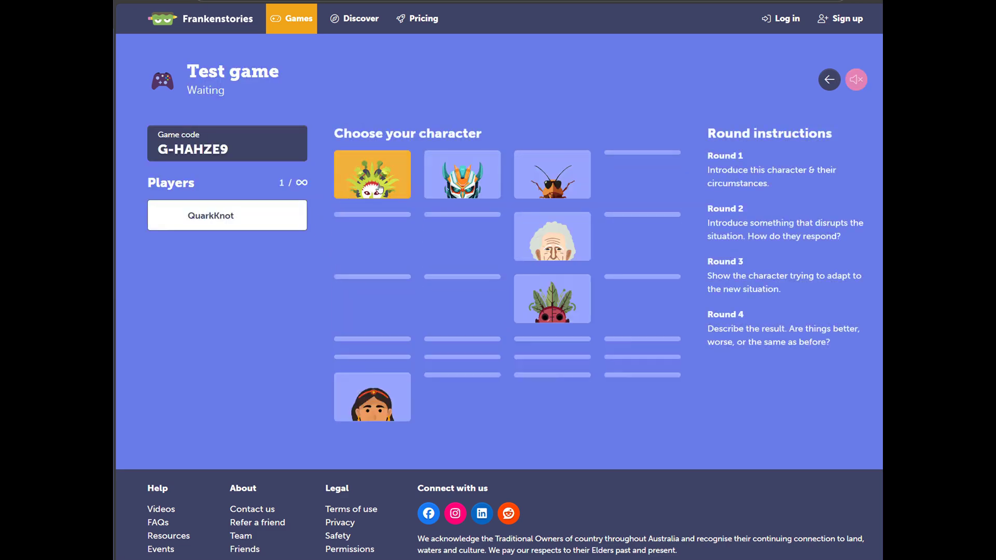
click(376, 314)
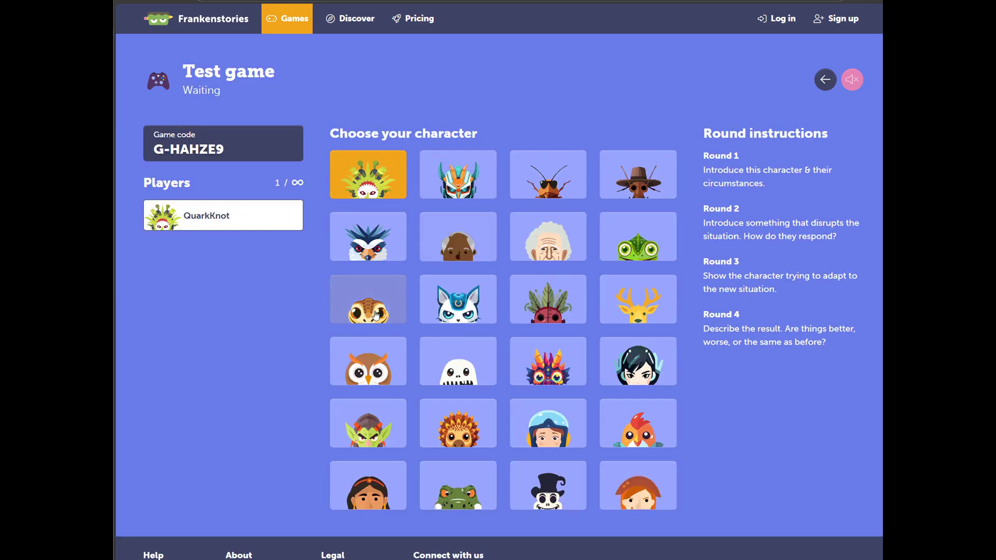